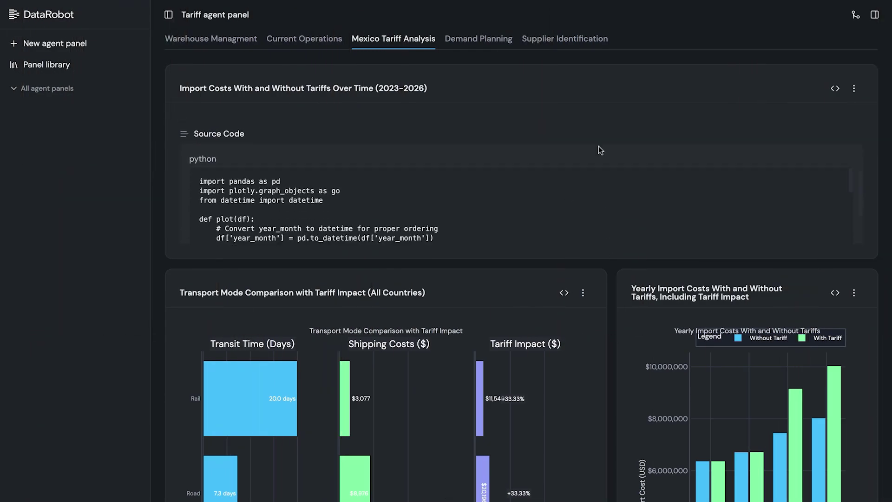
Switch the Mexico Tarrif Analysis panel from code to its rendered findings and remediation table
scroll(614, 259, down, 5)
scroll(614, 259, down, 2)
scroll(614, 259, down, 4)
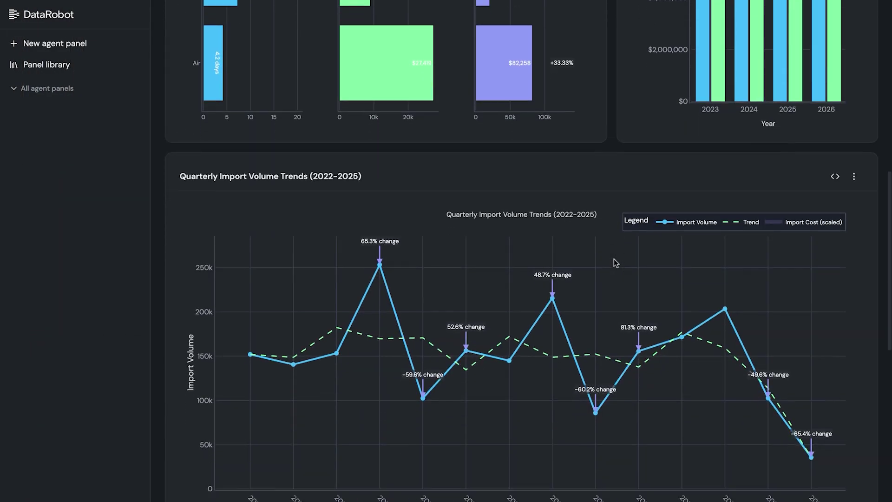
scroll(614, 259, down, 5)
scroll(614, 259, down, 4)
scroll(614, 259, down, 4)
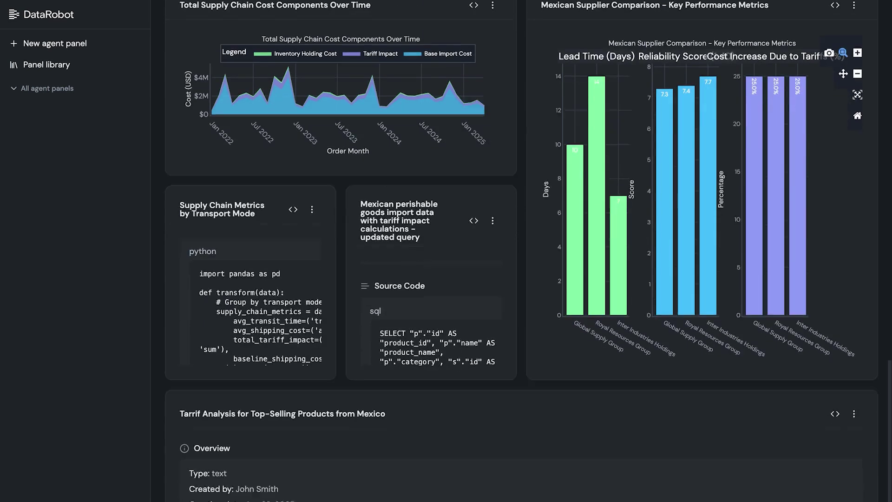
scroll(615, 259, down, 1)
scroll(455, 302, down, 2)
scroll(456, 302, down, 1)
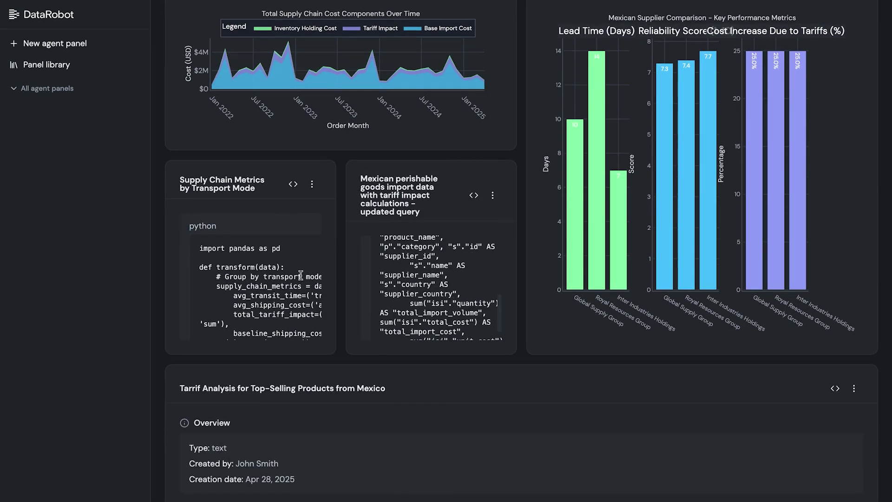
scroll(300, 277, up, 2)
scroll(296, 274, down, 4)
scroll(500, 393, down, 2)
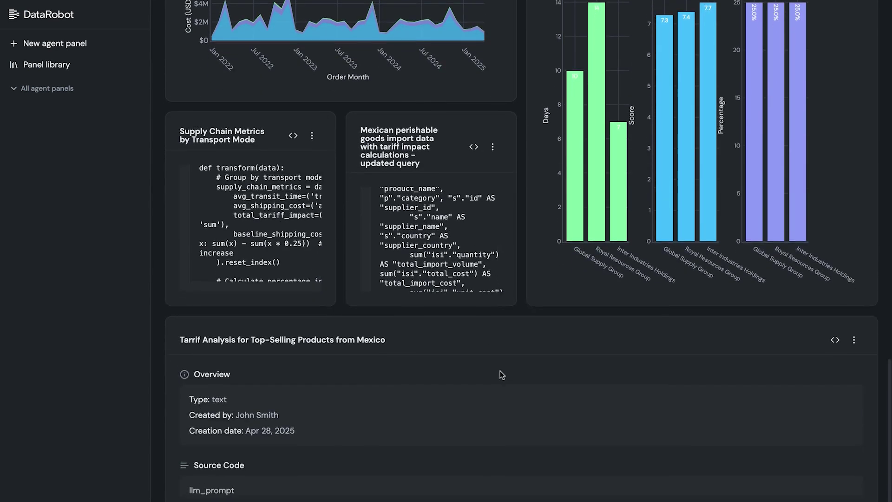
scroll(507, 387, down, 1)
scroll(508, 386, down, 2)
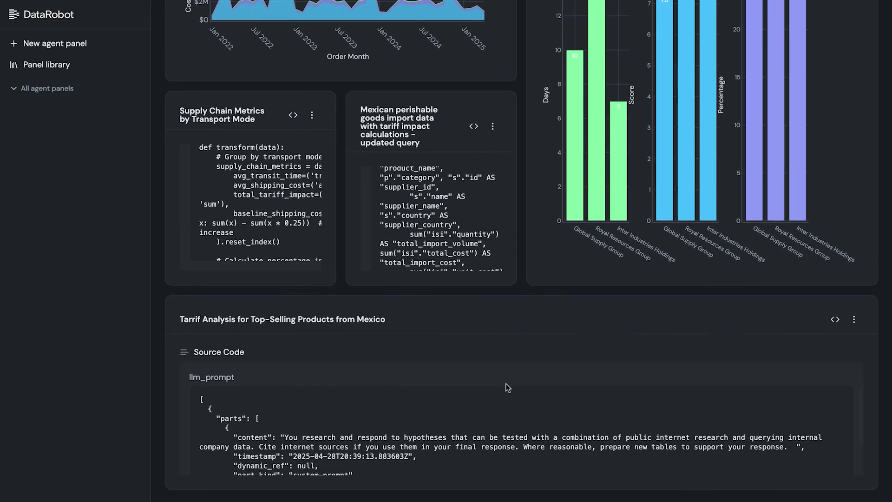
scroll(507, 387, down, 2)
scroll(507, 386, down, 1)
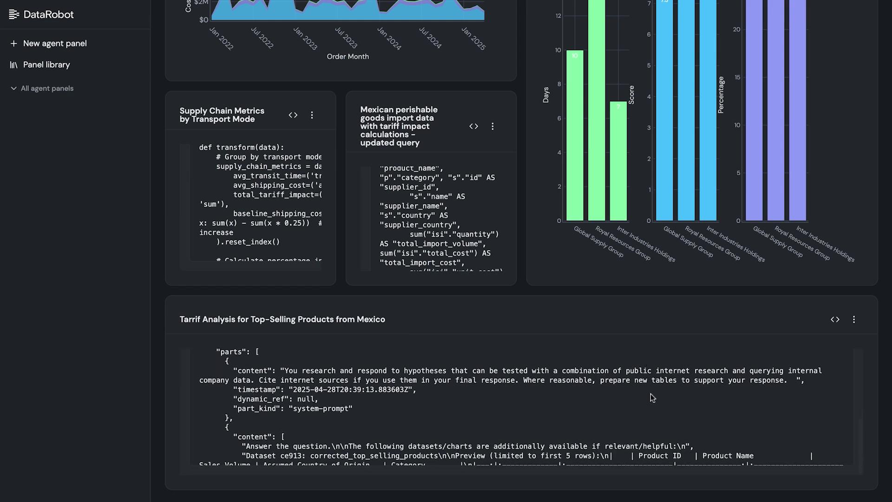
scroll(651, 394, up, 5)
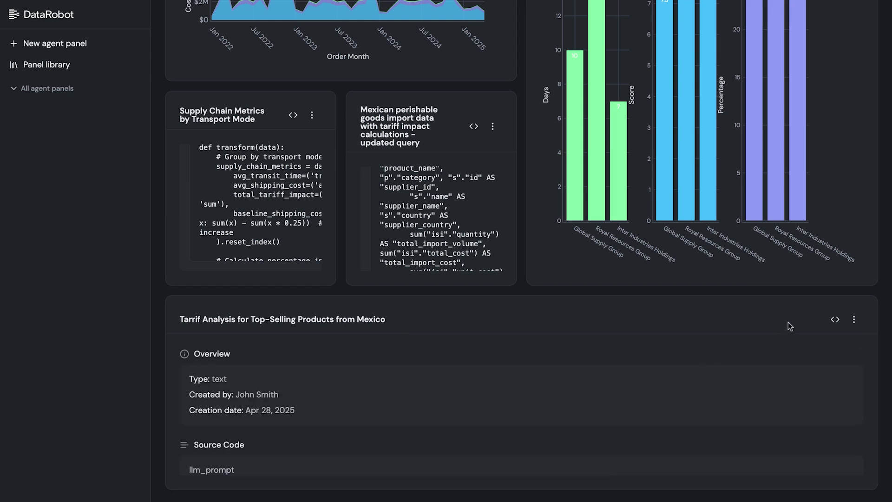
click(830, 321)
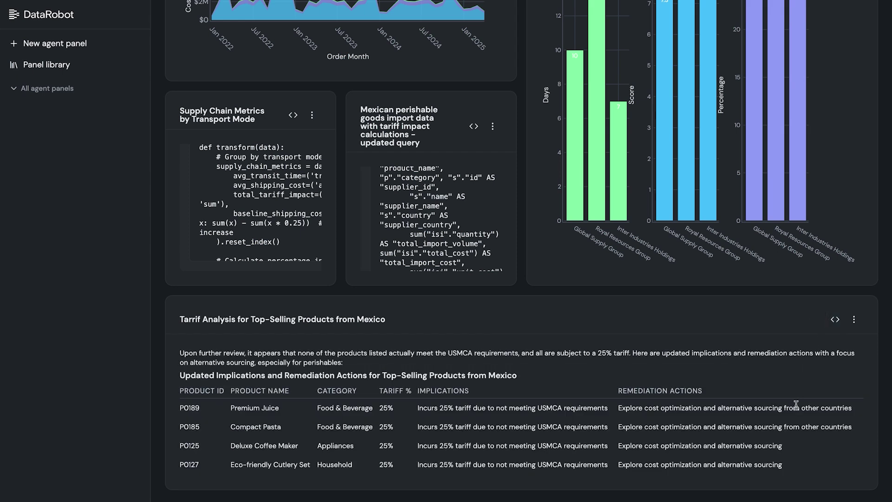
Review the rendered results, then switch the Import Costs With and Without Tariffs panel to its chart
scroll(520, 409, down, 2)
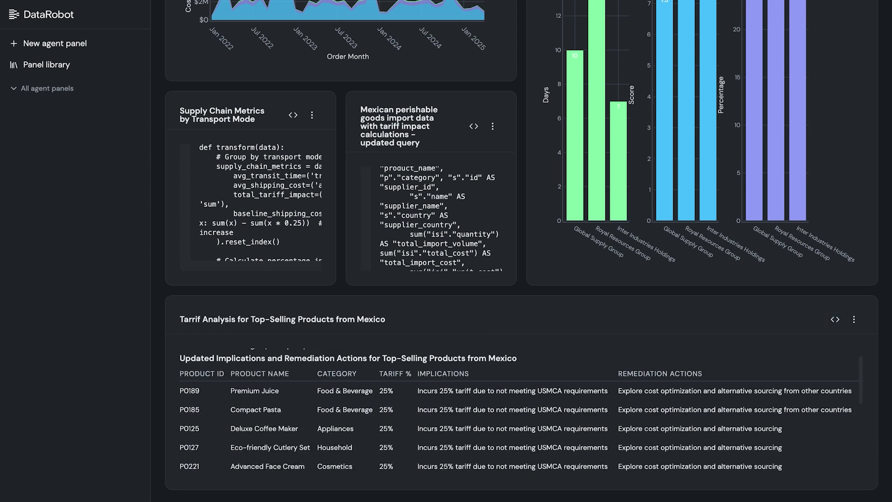
scroll(520, 409, down, 3)
scroll(520, 409, down, 3)
scroll(521, 409, down, 3)
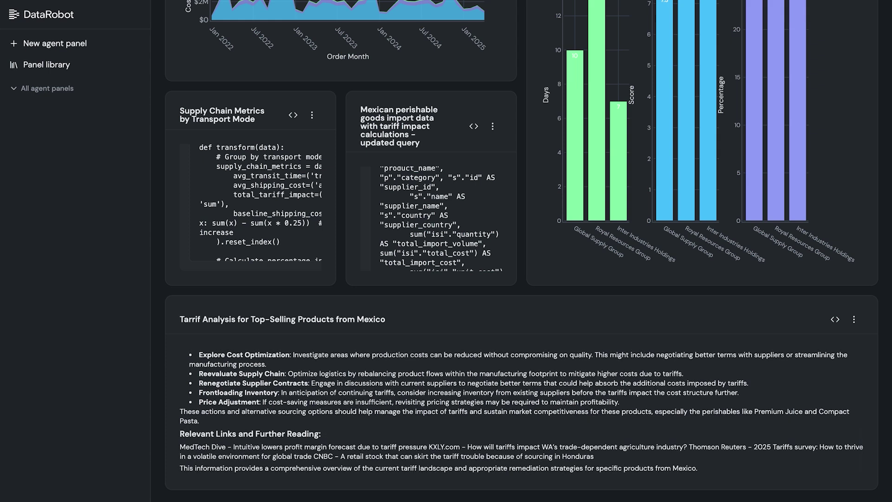
scroll(521, 409, up, 3)
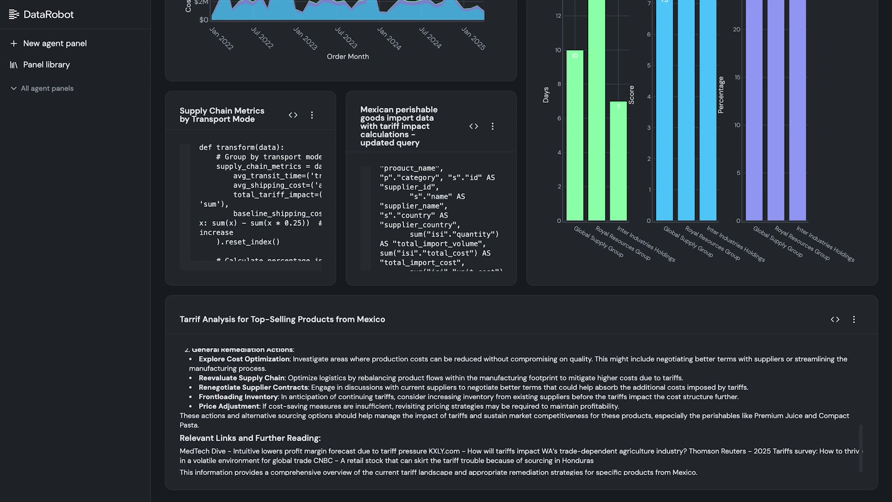
scroll(520, 409, up, 3)
scroll(521, 409, up, 3)
scroll(784, 337, up, 5)
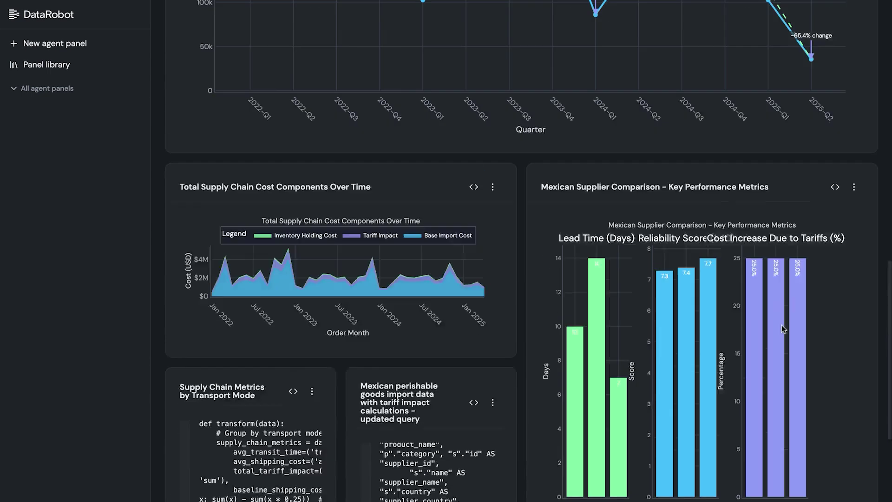
scroll(782, 324, up, 5)
scroll(782, 352, up, 3)
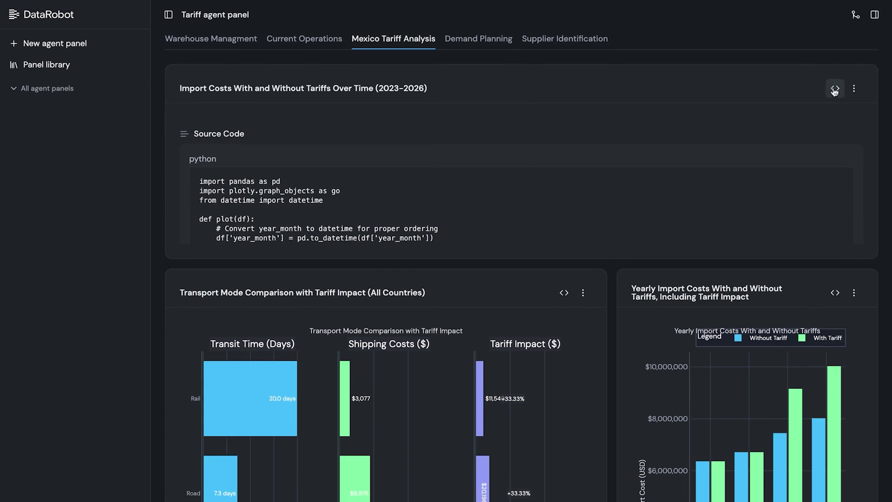
click(835, 91)
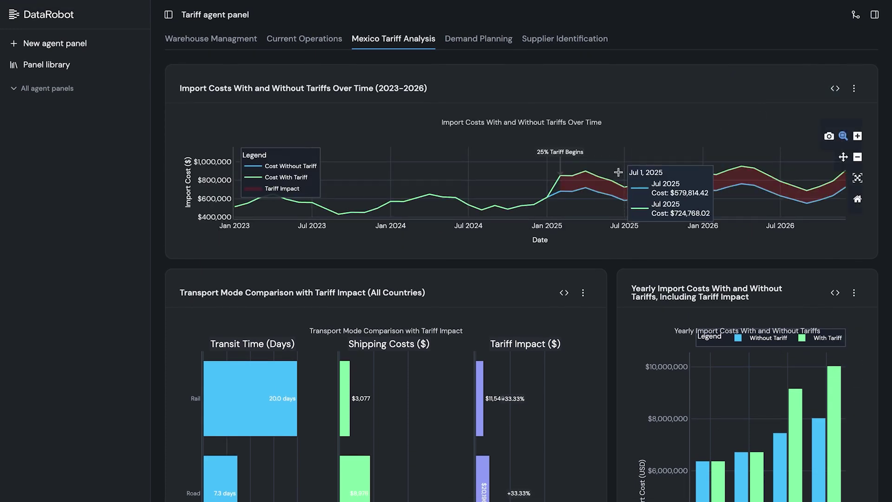
mouse_move(727, 163)
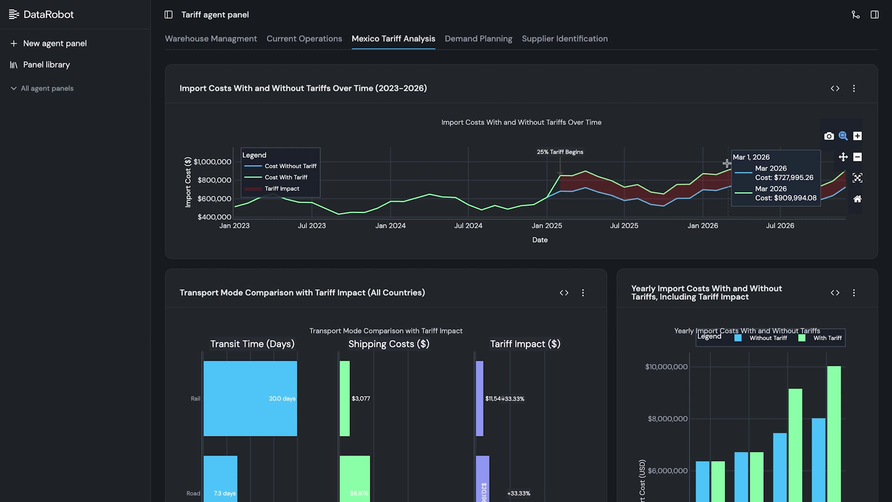
Inspect the import costs chart details, then display the lineage map linking Mexican import datasets to the charts
scroll(727, 163, down, 2)
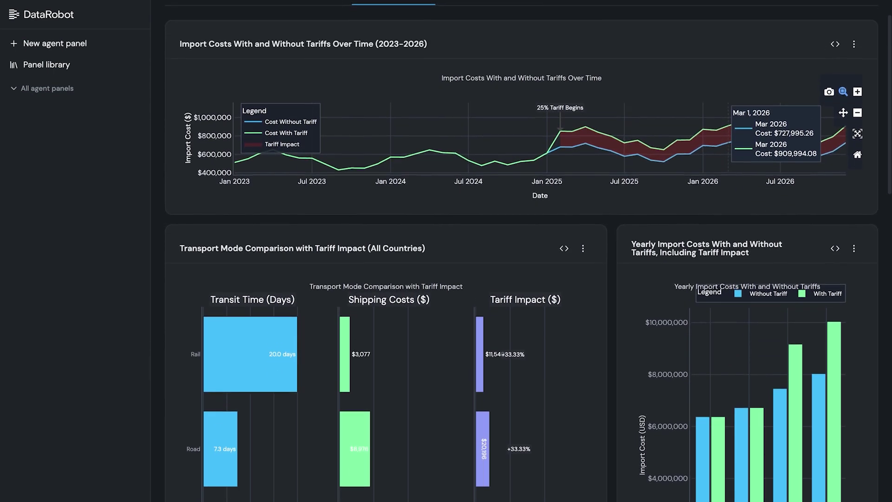
scroll(728, 154, down, 4)
scroll(728, 154, down, 2)
scroll(728, 153, down, 5)
scroll(729, 153, down, 1)
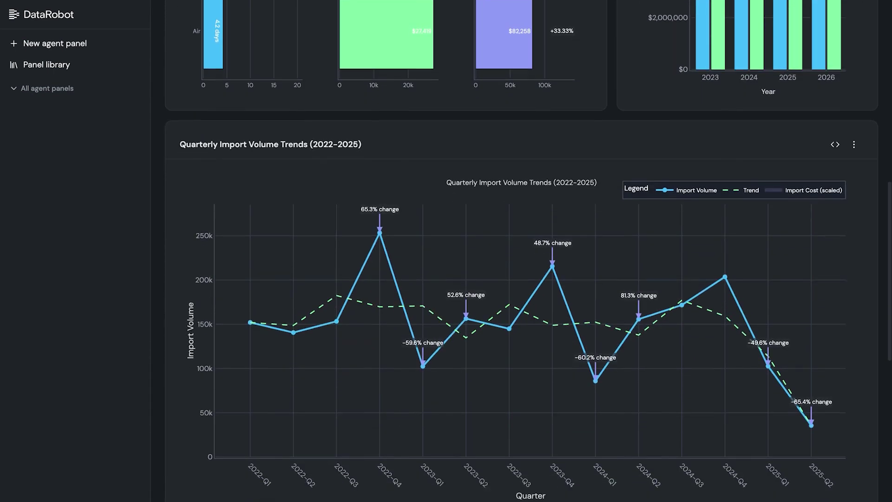
scroll(728, 223, up, 6)
scroll(729, 223, up, 4)
scroll(728, 223, up, 2)
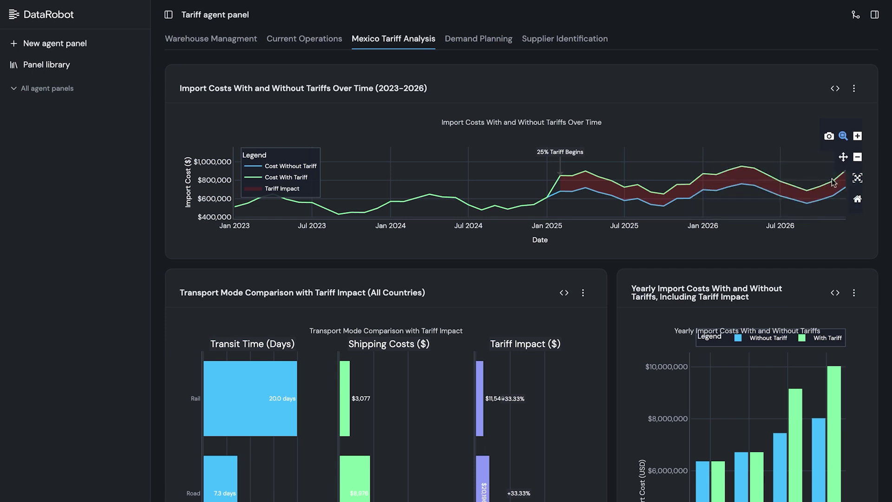
click(837, 89)
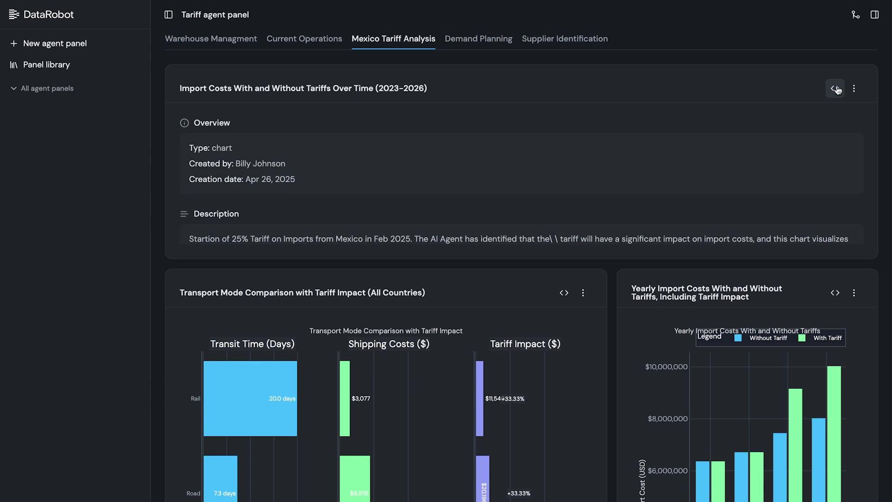
click(857, 18)
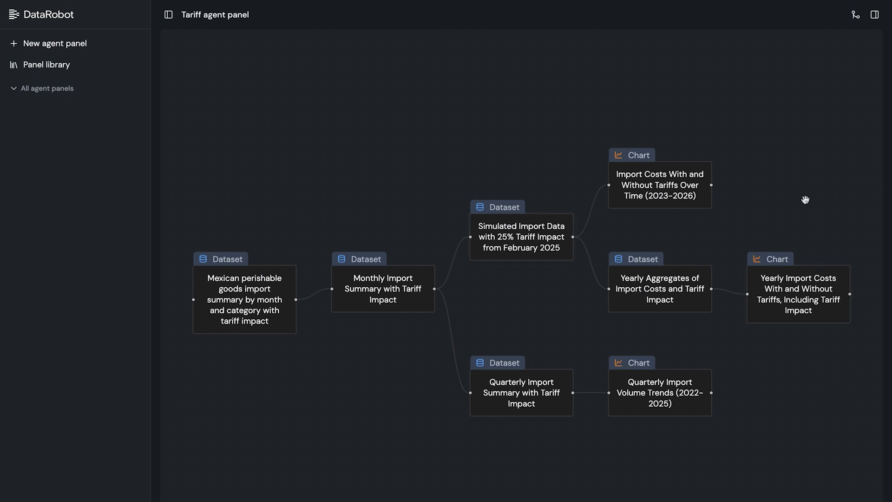
click(858, 22)
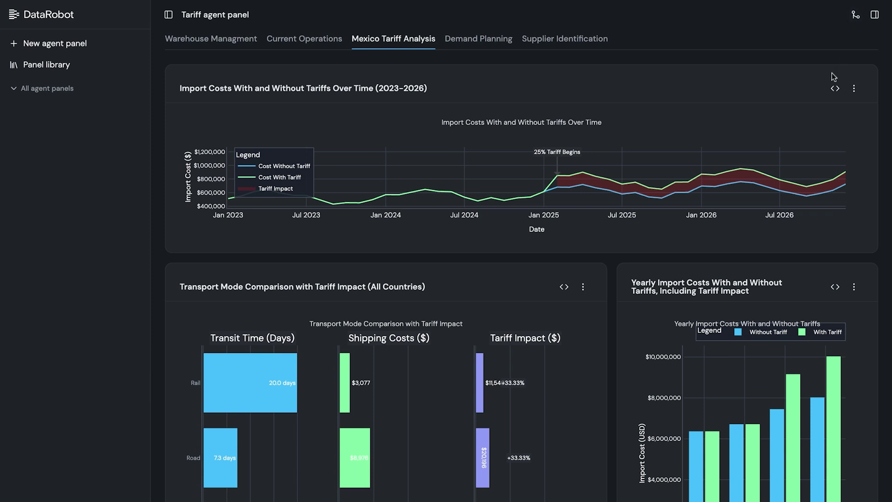
Go to the Supplier Identification page and browse its charts, starting with the inventory-versus-lead-time scatter plot
click(875, 15)
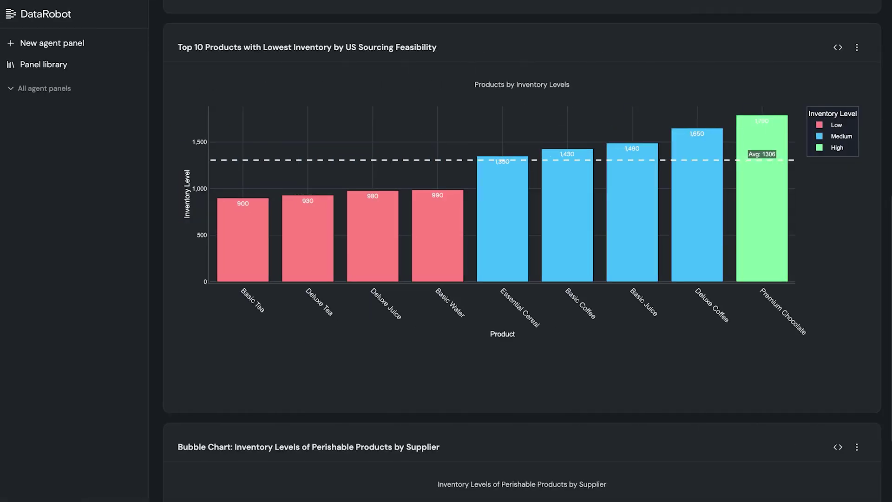
mouse_move(762, 209)
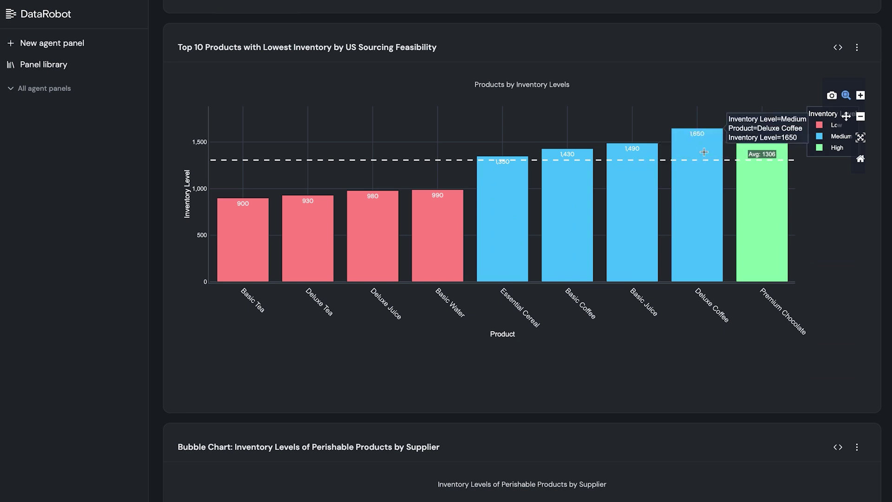
scroll(750, 149, down, 2)
scroll(750, 149, down, 3)
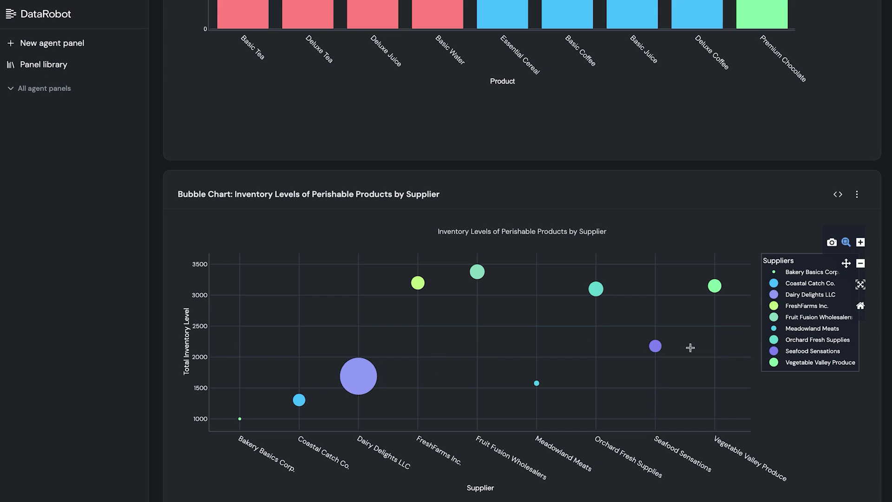
scroll(690, 347, up, 10)
scroll(689, 347, up, 2)
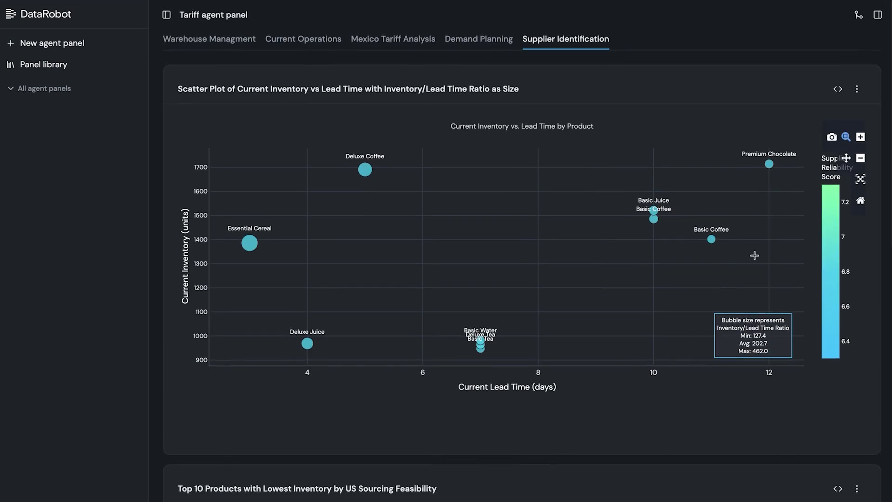
Ask the Agent Assistant 'What mediation steps can we take?'
click(878, 14)
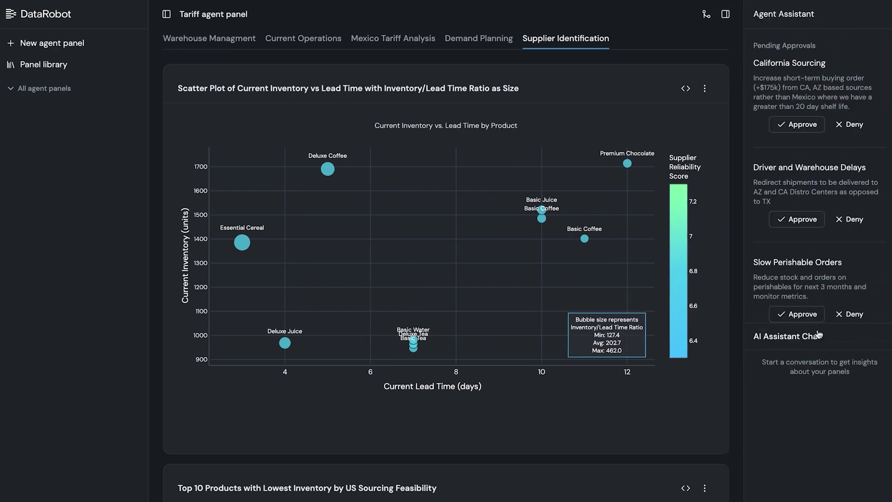
scroll(790, 418, down, 2)
click(790, 497)
text(What )
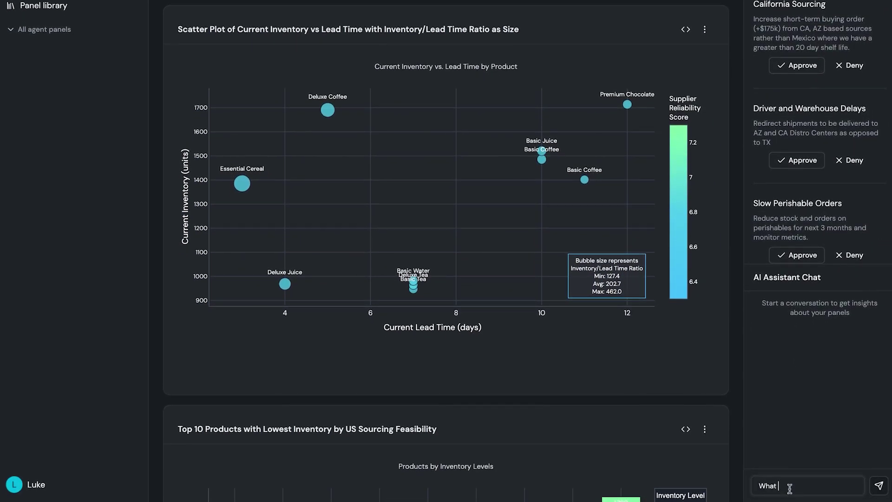
text(mediation )
text(steps can we ta)
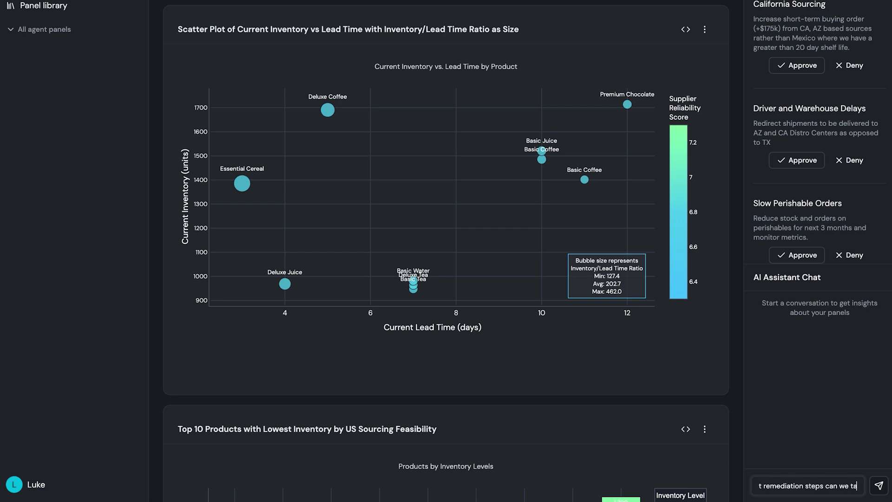
text(ke?)
key(Return)
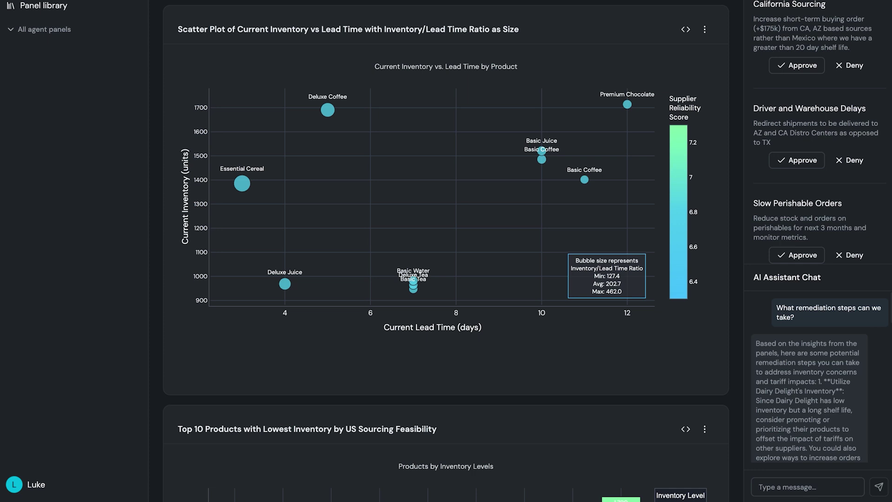
Hide the Agent Assistant and switch to the Warehouse Managment panels
scroll(803, 132, up, 2)
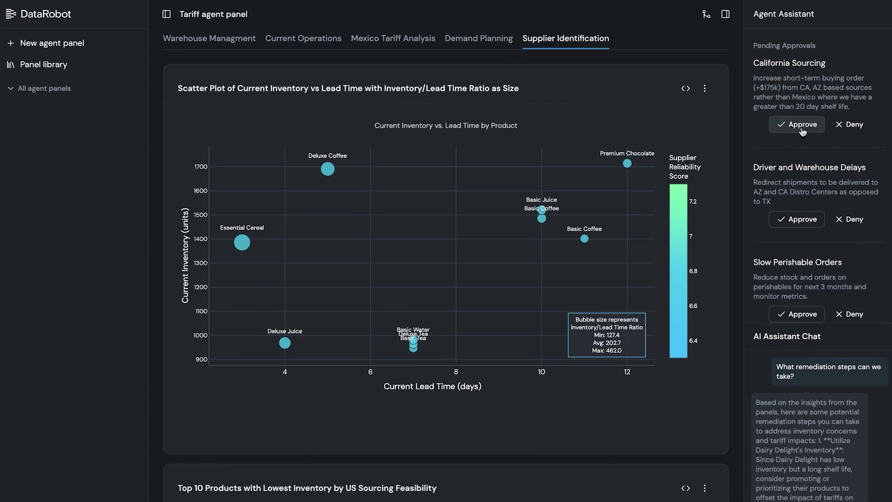
click(725, 15)
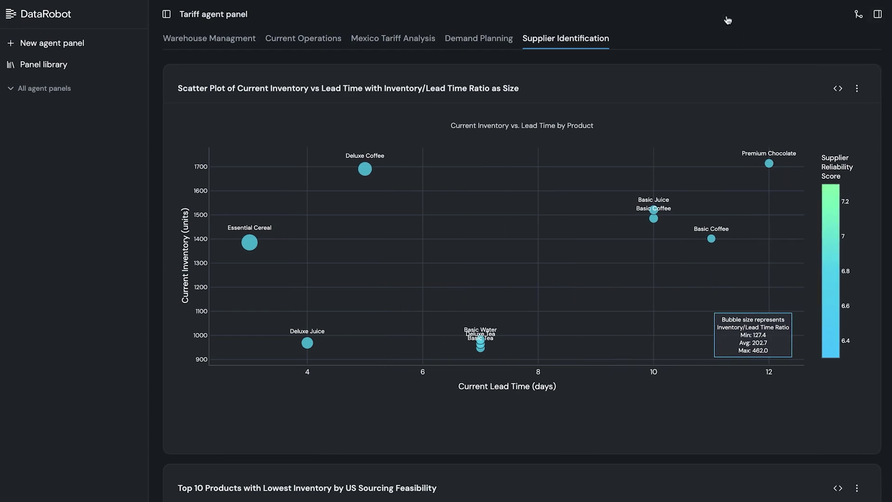
click(226, 42)
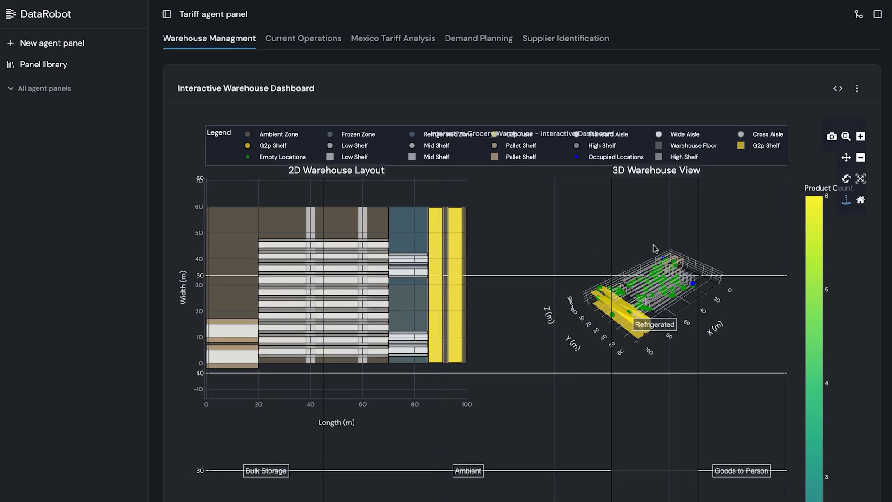
Rotate and zoom the 3D Warehouse View to look along the warehouse's length
mouse_move(660, 270)
mouse_down()
mouse_move(631, 296)
mouse_move(646, 285)
mouse_move(636, 290)
mouse_up()
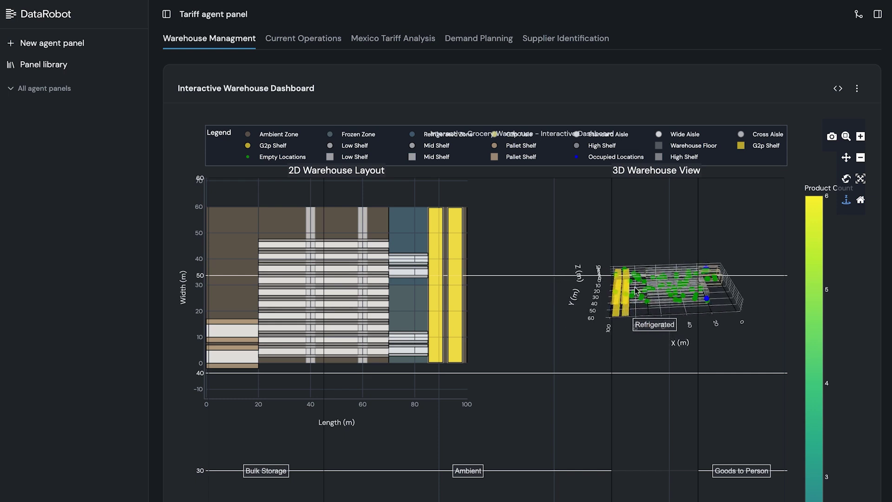
scroll(636, 290, up, 1)
scroll(635, 291, up, 1)
scroll(631, 292, up, 1)
scroll(630, 292, up, 2)
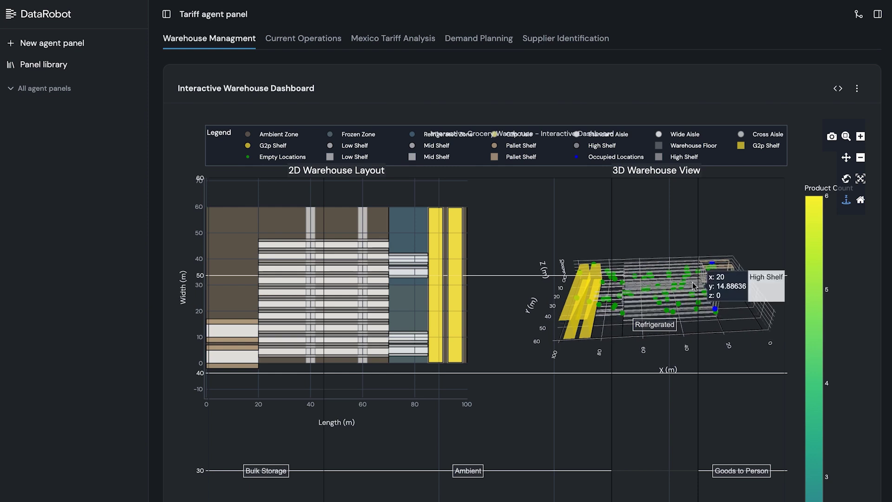
scroll(760, 271, up, 1)
scroll(760, 271, up, 2)
mouse_move(759, 272)
mouse_down()
mouse_move(715, 300)
mouse_move(718, 292)
mouse_up()
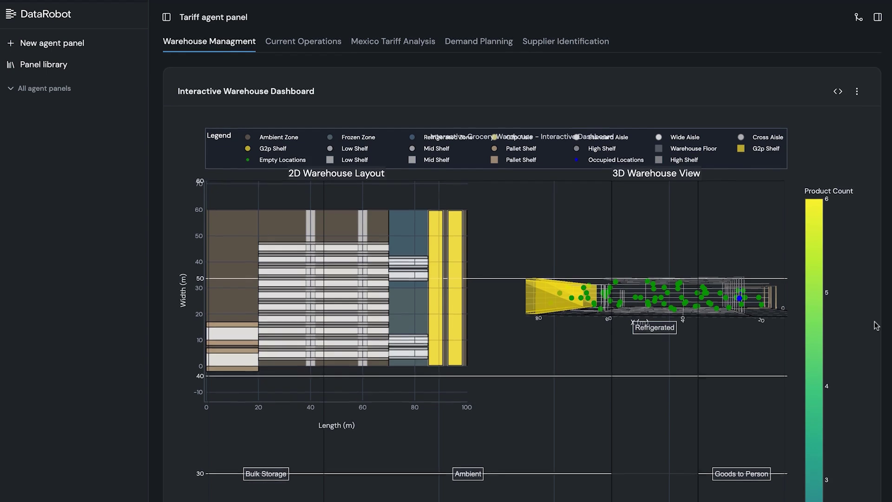
scroll(875, 325, down, 3)
Scroll through the remaining warehouse dashboard panels, including the Product Density Heatmap, and back up
scroll(876, 325, down, 3)
scroll(876, 325, down, 2)
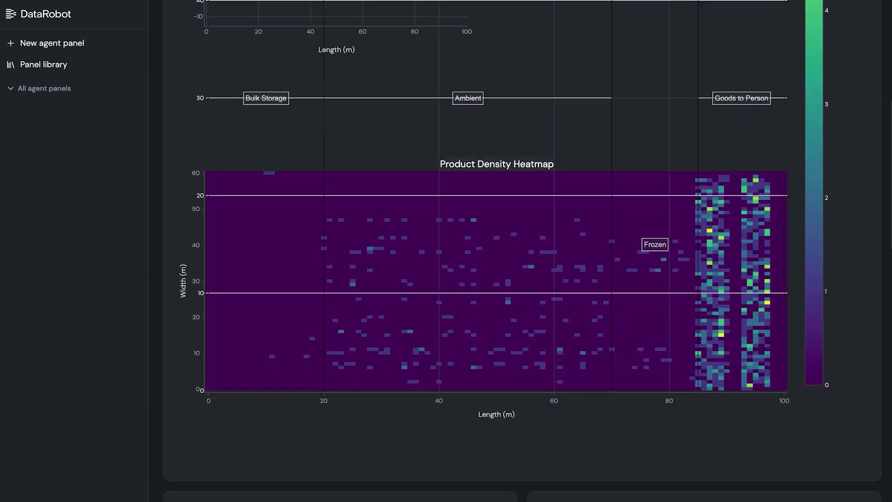
scroll(876, 325, down, 5)
scroll(876, 325, down, 5)
scroll(876, 325, down, 1)
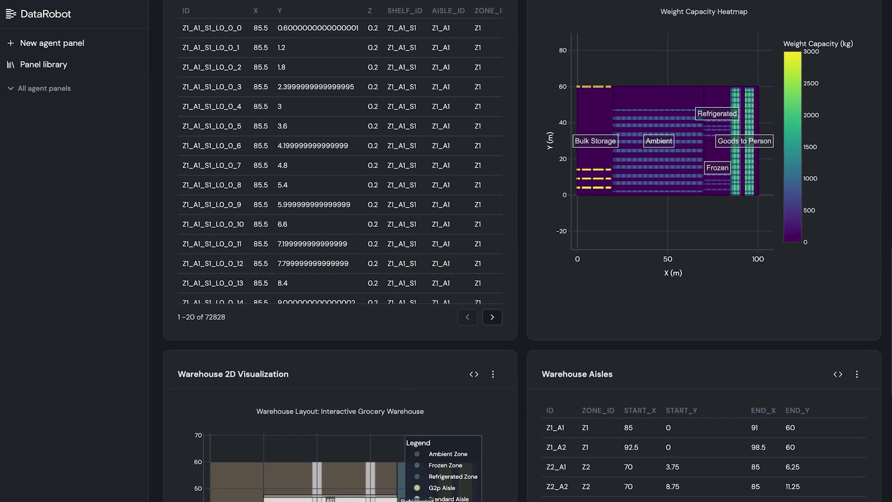
scroll(876, 325, down, 1)
scroll(875, 326, down, 1)
scroll(876, 325, down, 2)
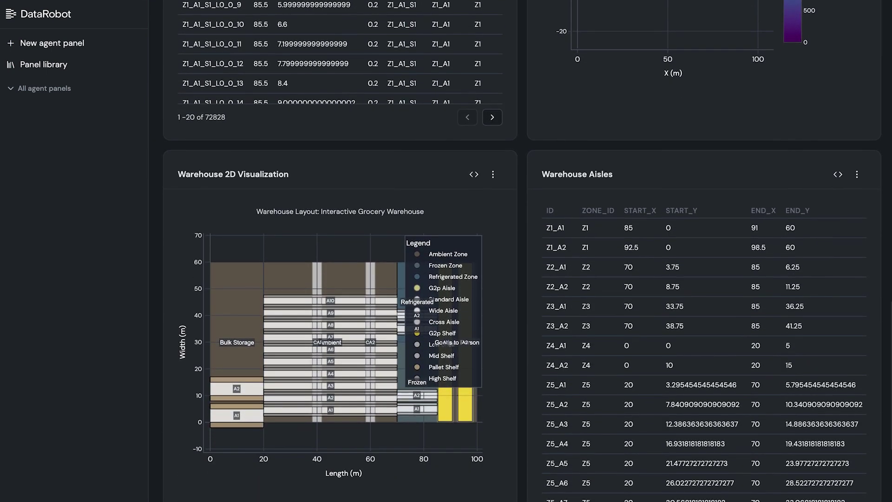
scroll(876, 326, down, 1)
scroll(876, 325, down, 2)
scroll(876, 325, up, 5)
scroll(866, 309, up, 10)
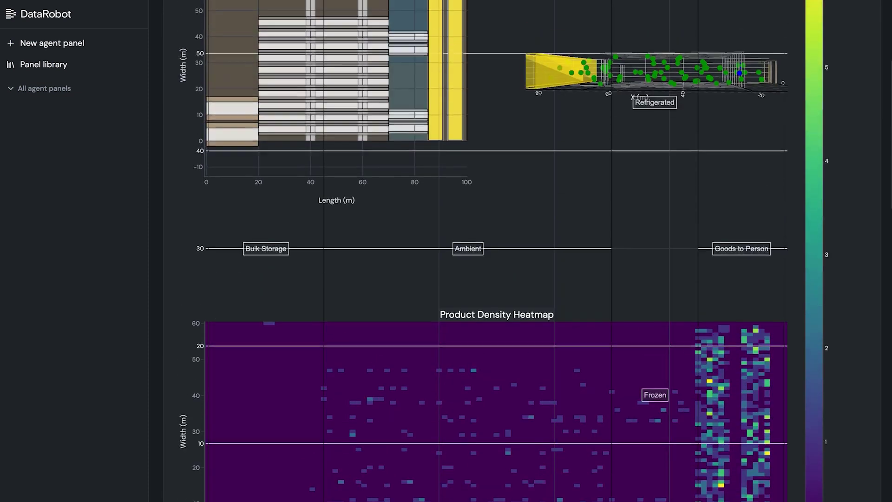
scroll(866, 308, up, 3)
scroll(866, 309, up, 3)
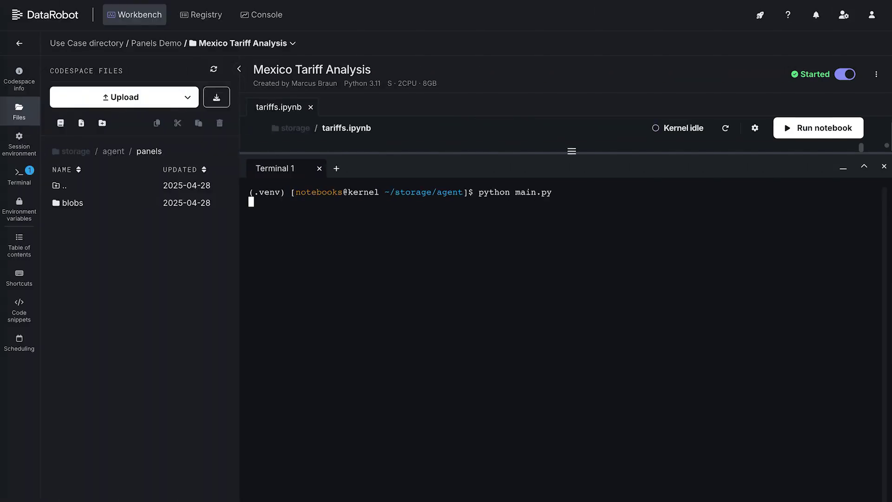
Ask the agent for total inbound shipment costs from Mexico and China, requesting a per-origin breakdown
text(what is the total cost associated with inbo)
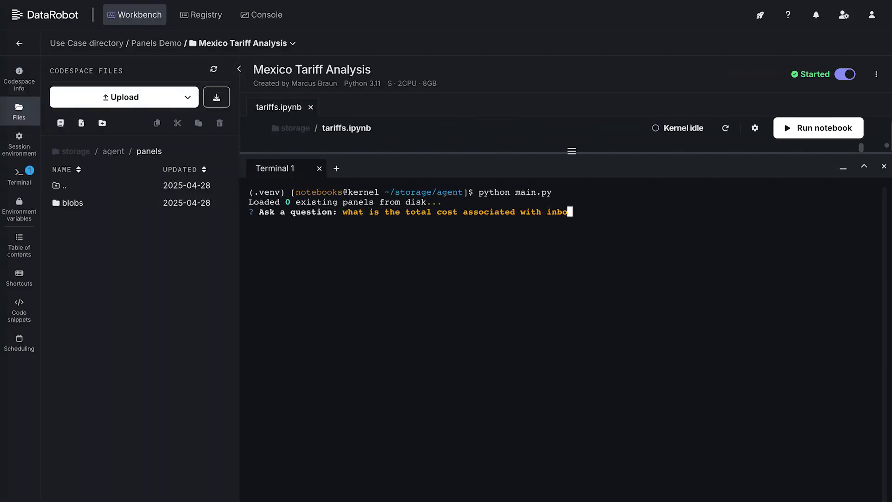
text(und shipments from Mexico and China)
key(Return)
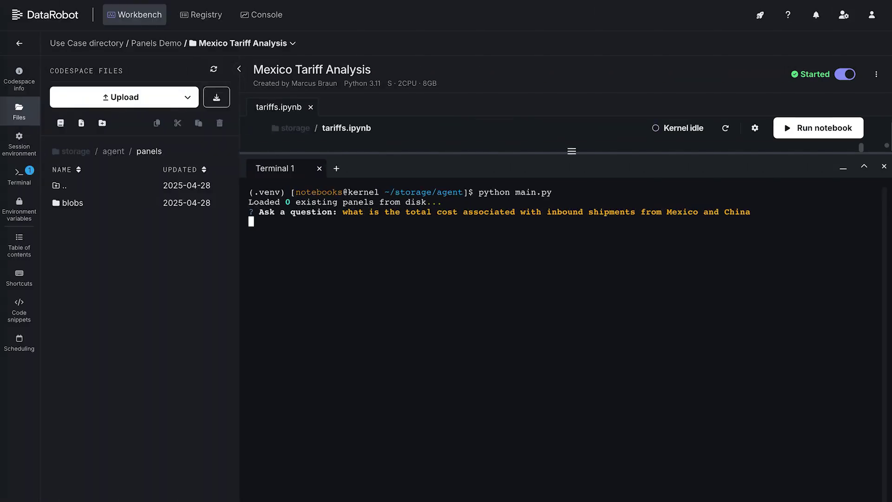
key(Return)
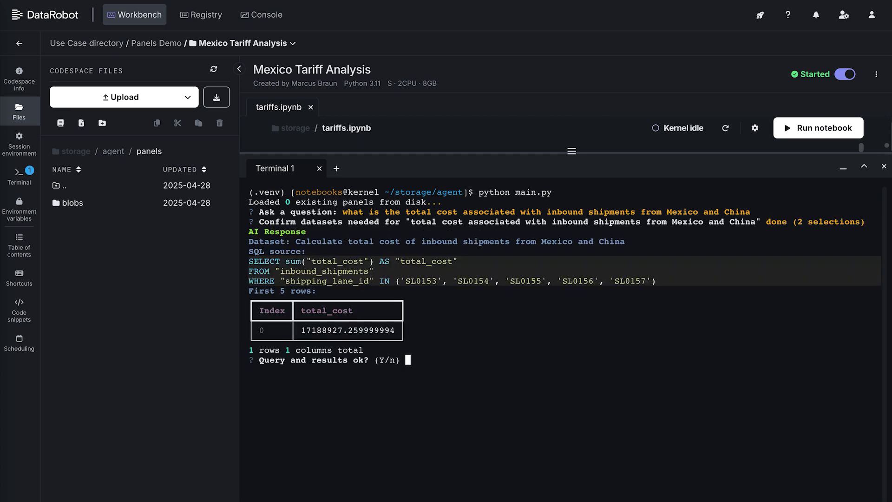
text(n)
key(Return)
text(please break out by origin)
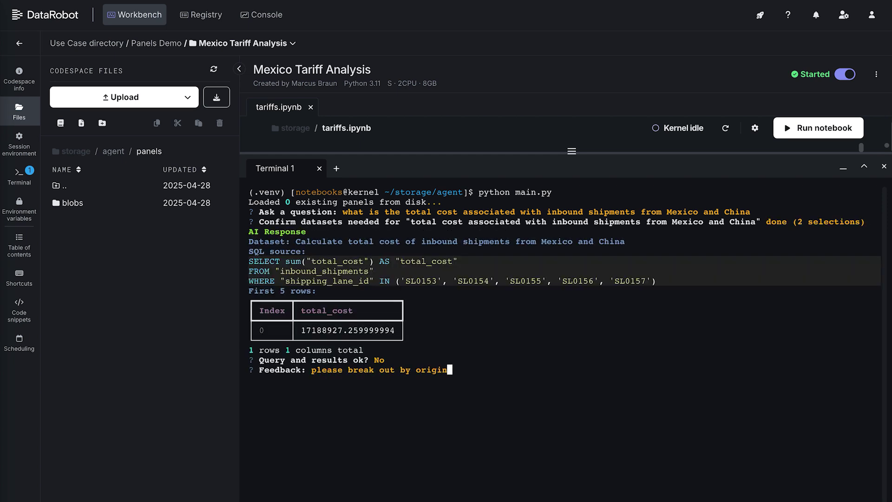
key(Return)
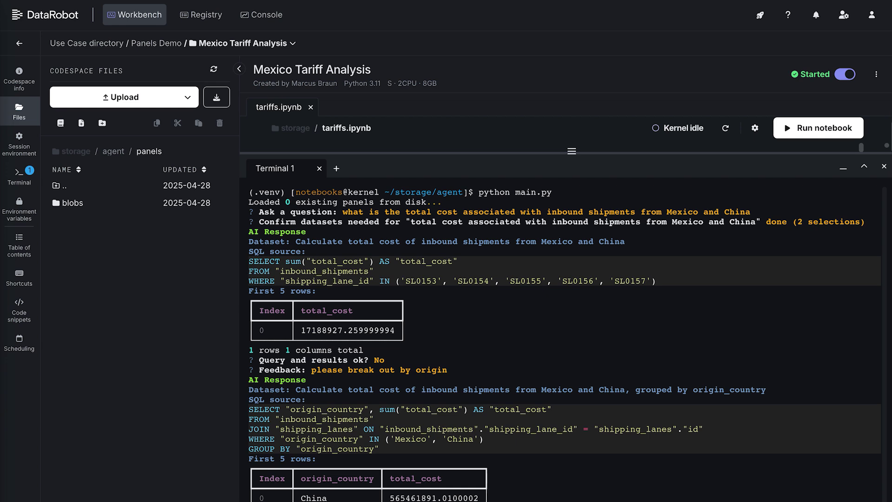
key(Return)
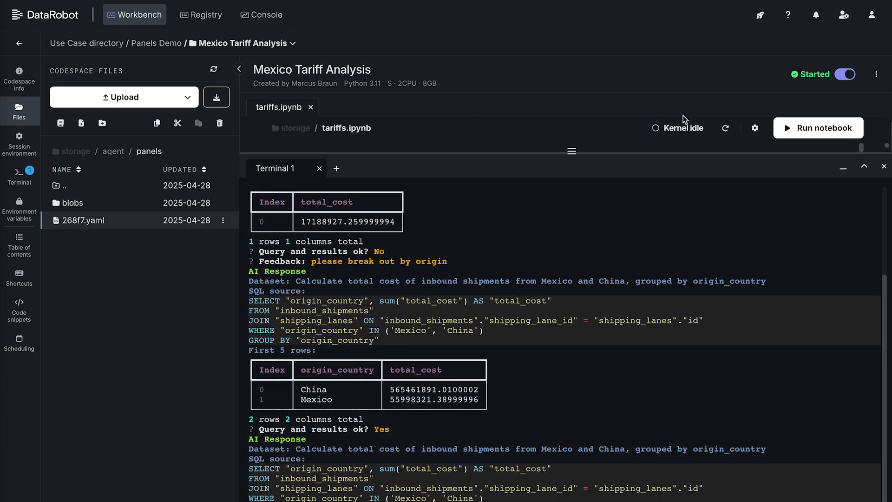
Enlarge the editor and review the saved 268f7.yaml panel definition
drag(572, 151, 572, 383)
click(114, 223)
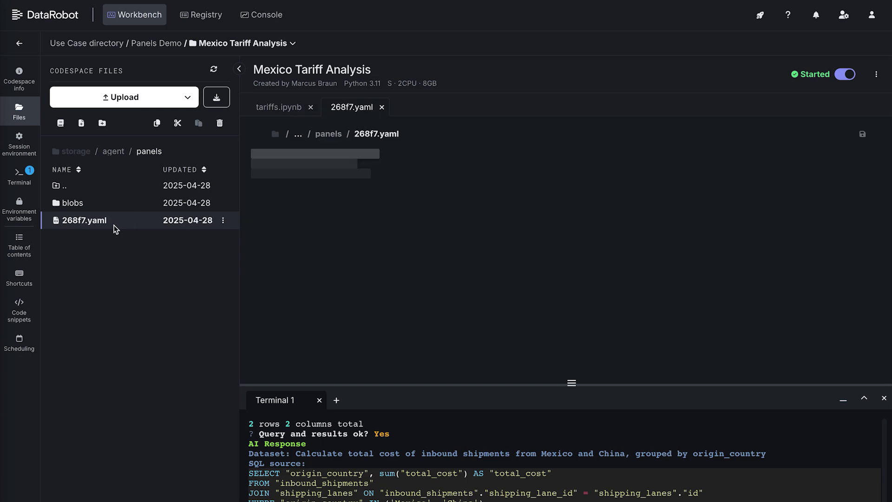
drag(486, 315, 242, 128)
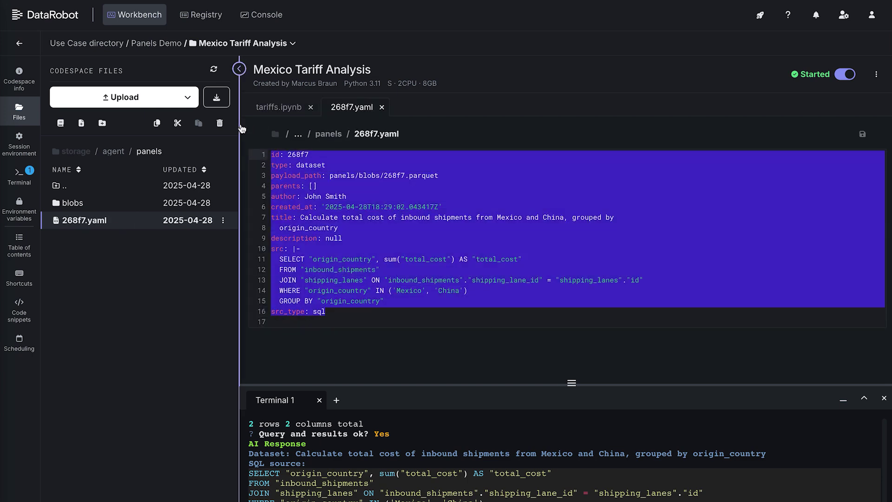
click(534, 238)
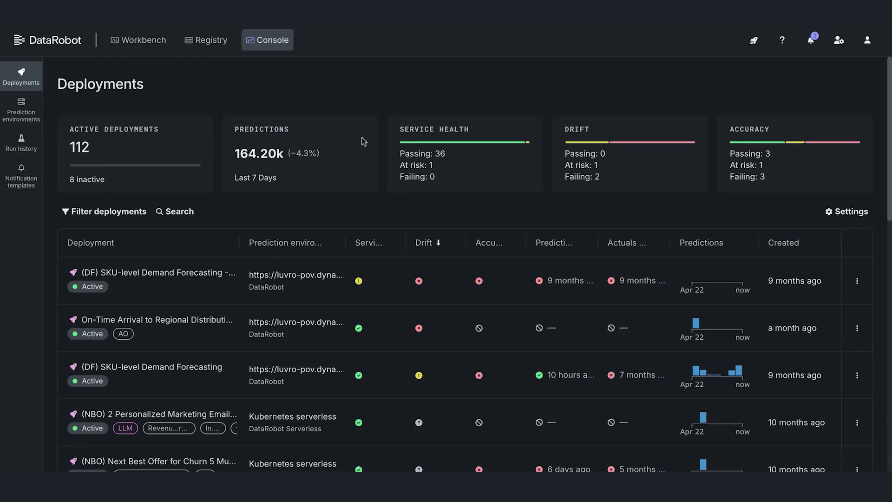
Show Monitoring for the (NBO) 2 Personalized Marketing Email Generator deployment with the Previous model version
scroll(360, 138, down, 3)
scroll(362, 141, down, 2)
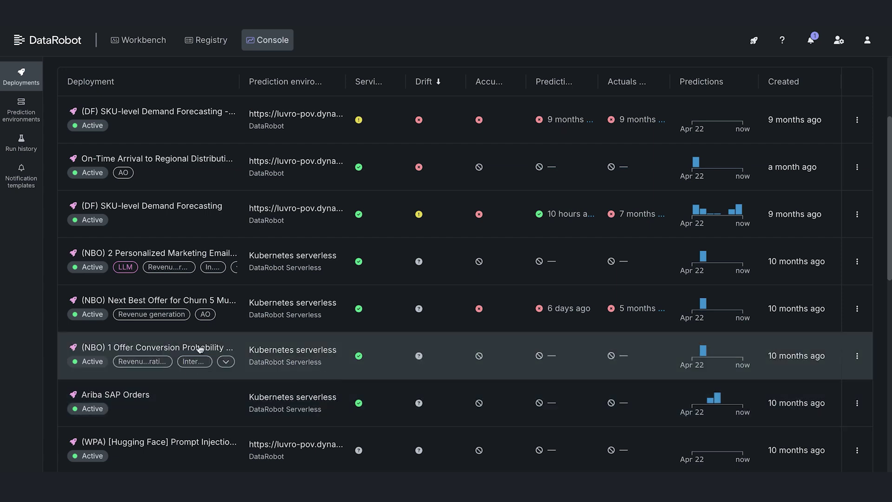
click(242, 256)
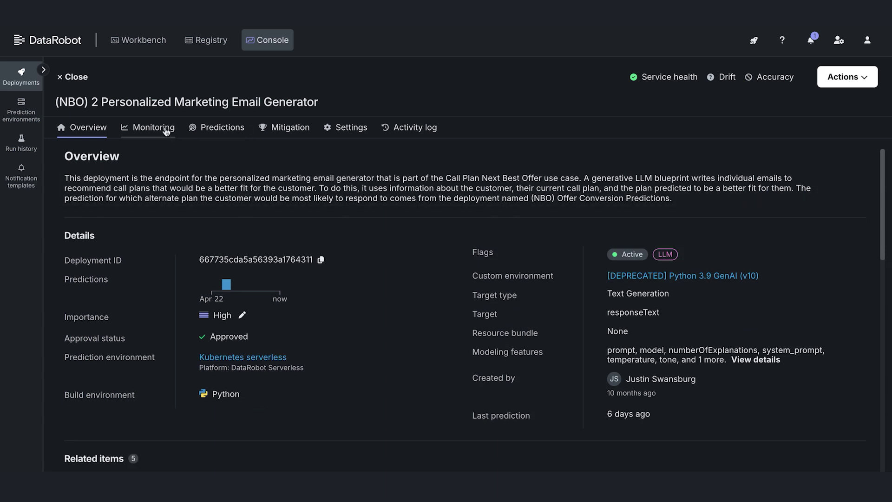
click(166, 132)
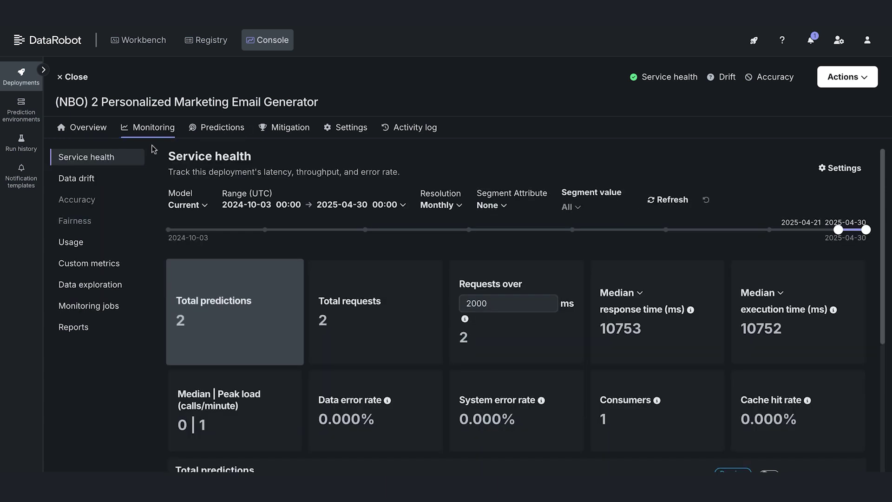
click(186, 205)
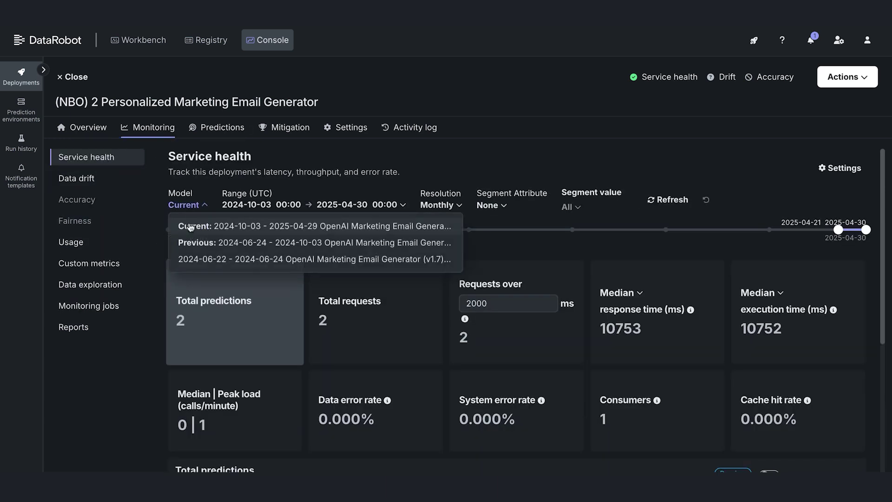
click(191, 242)
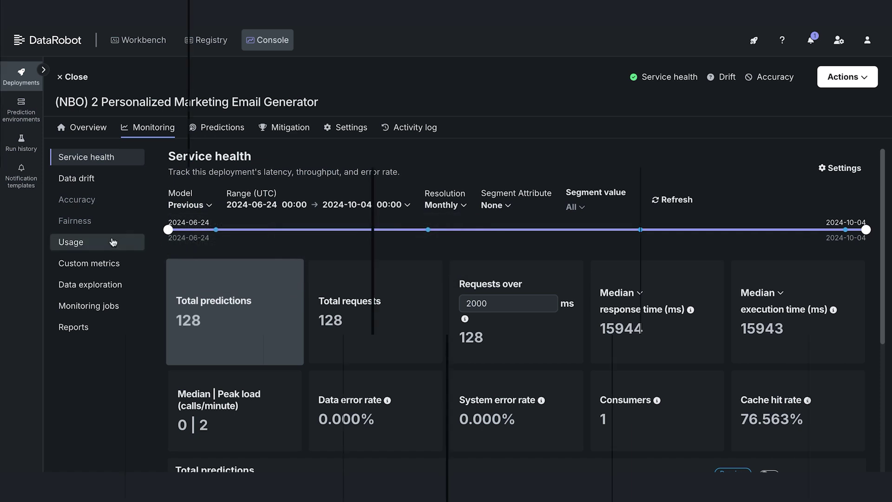